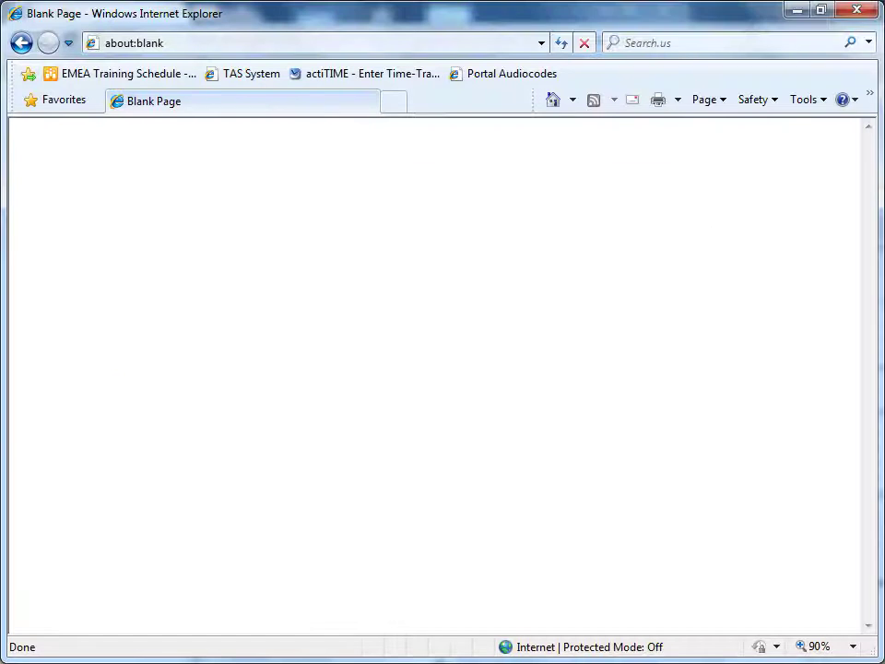
# Browse to 192.168.0.2 to load the Mediant 1000 login page.
pyautogui.click(165, 43)
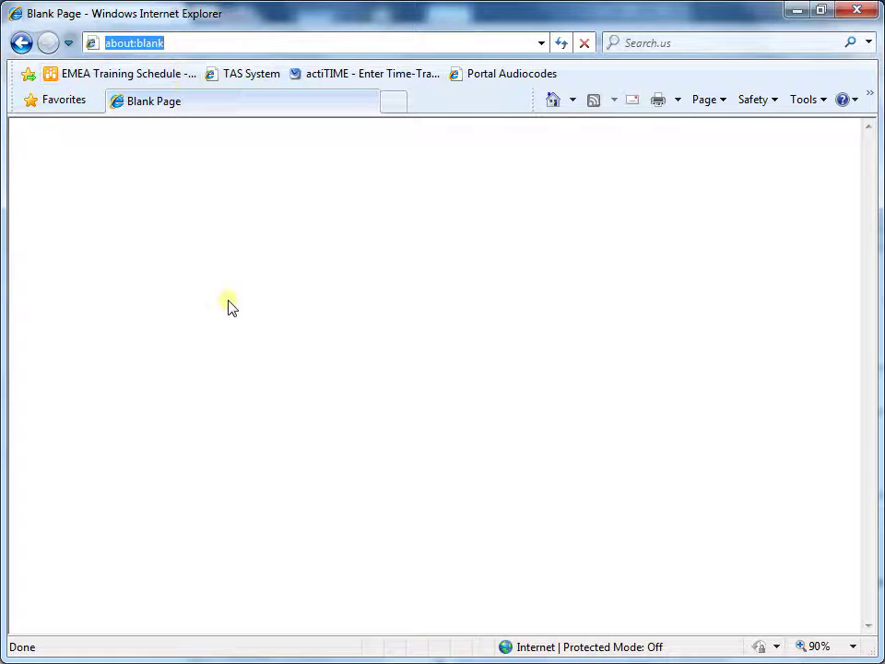
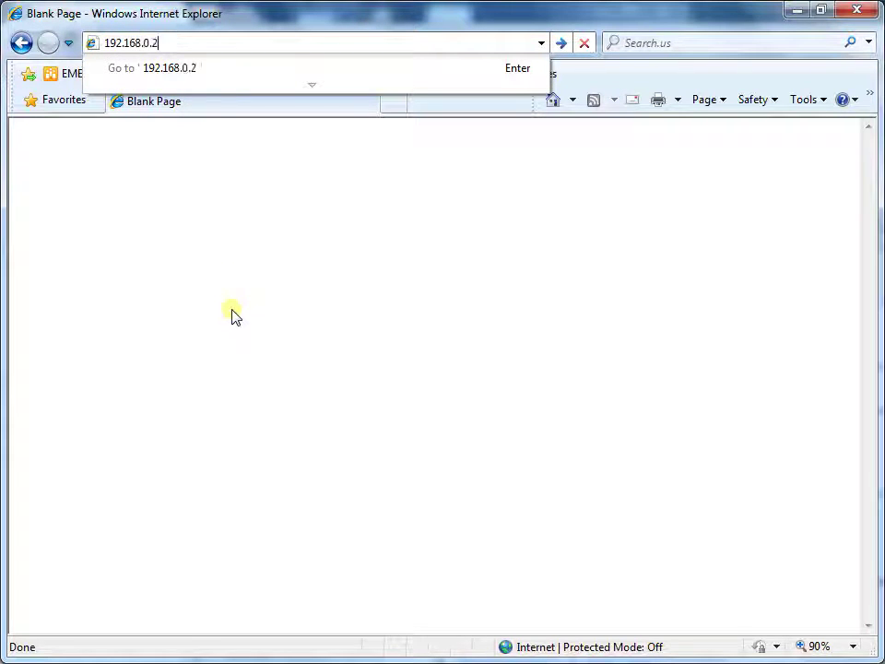
pyautogui.press('Return')
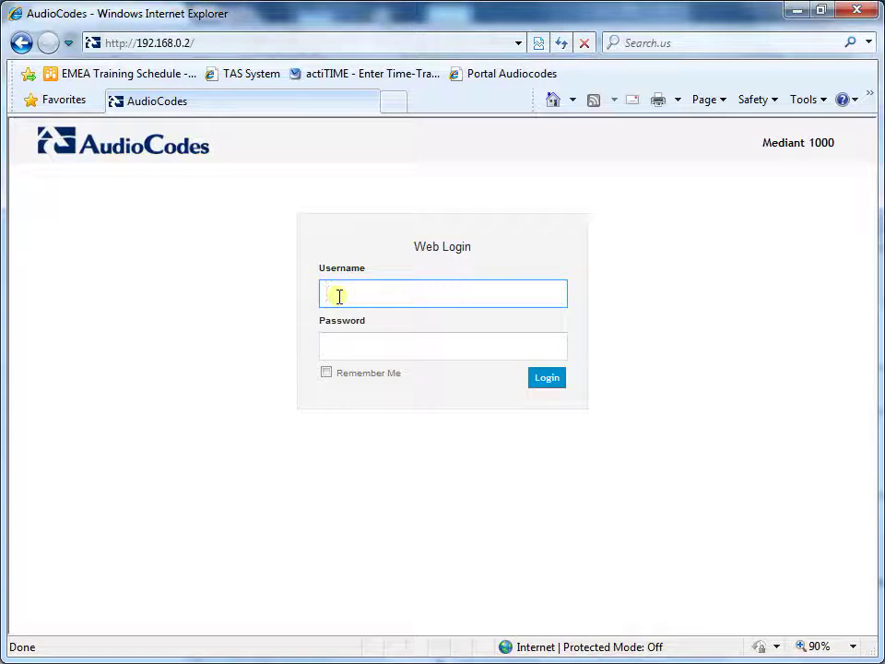
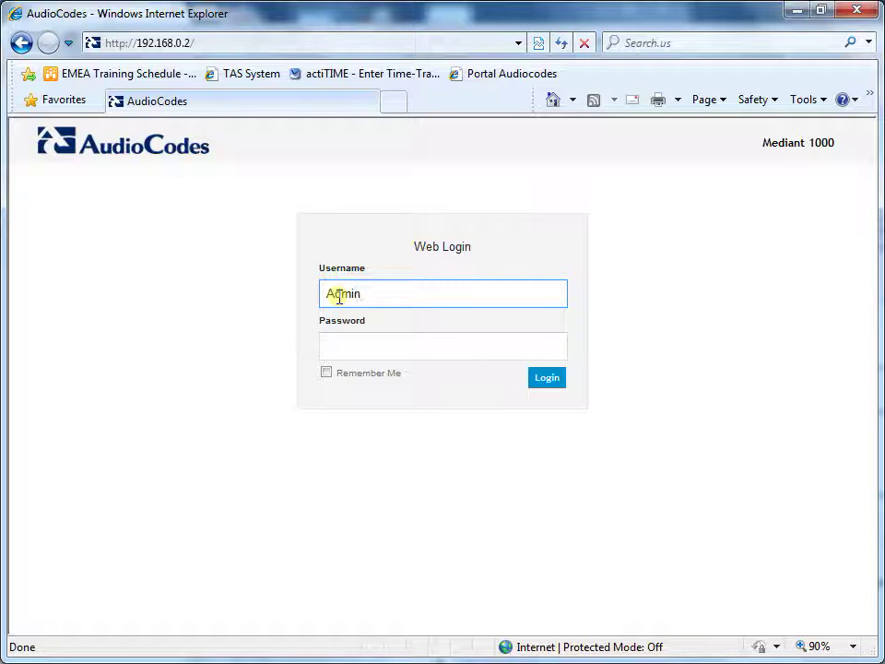
pyautogui.click(342, 349)
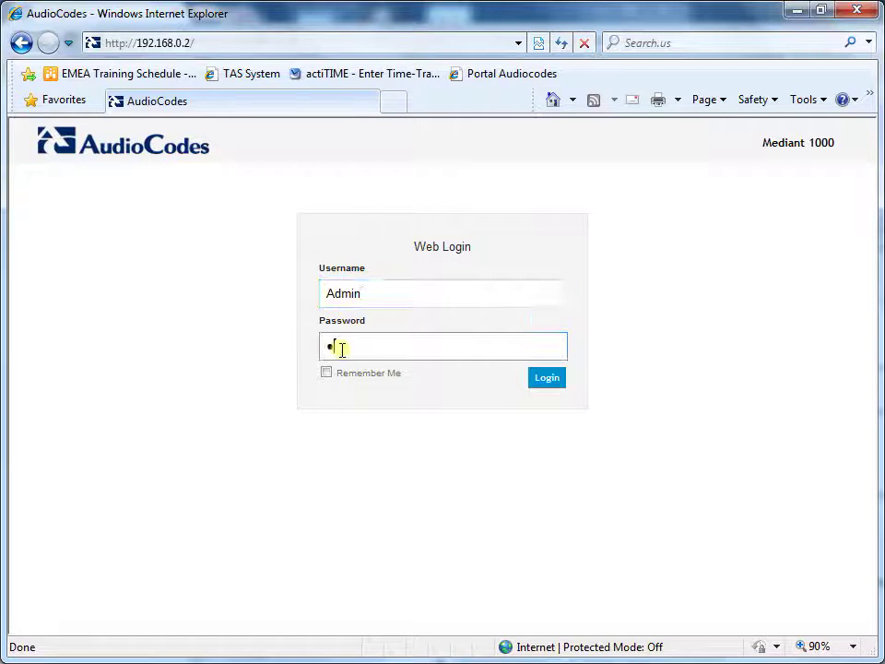
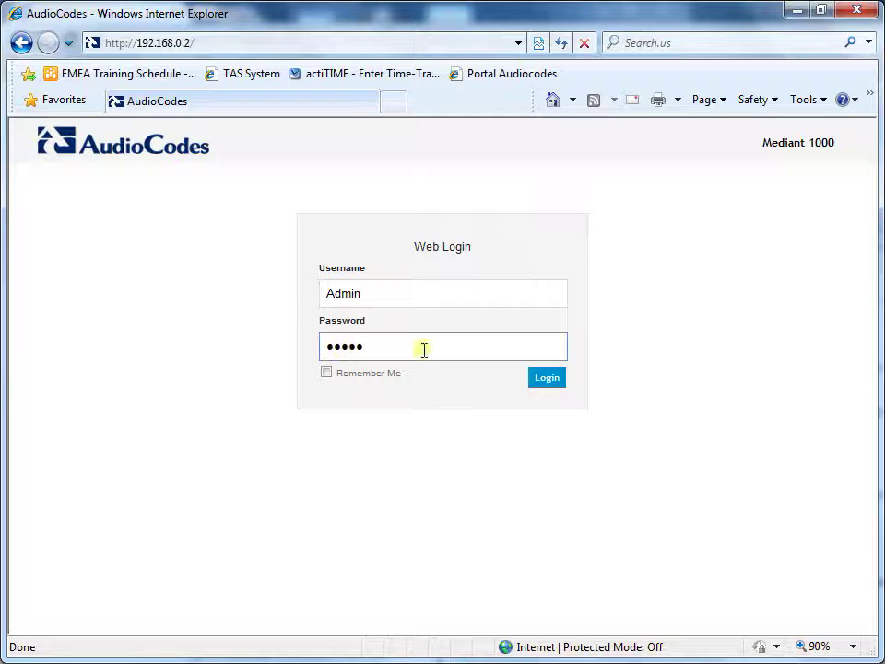
pyautogui.click(537, 378)
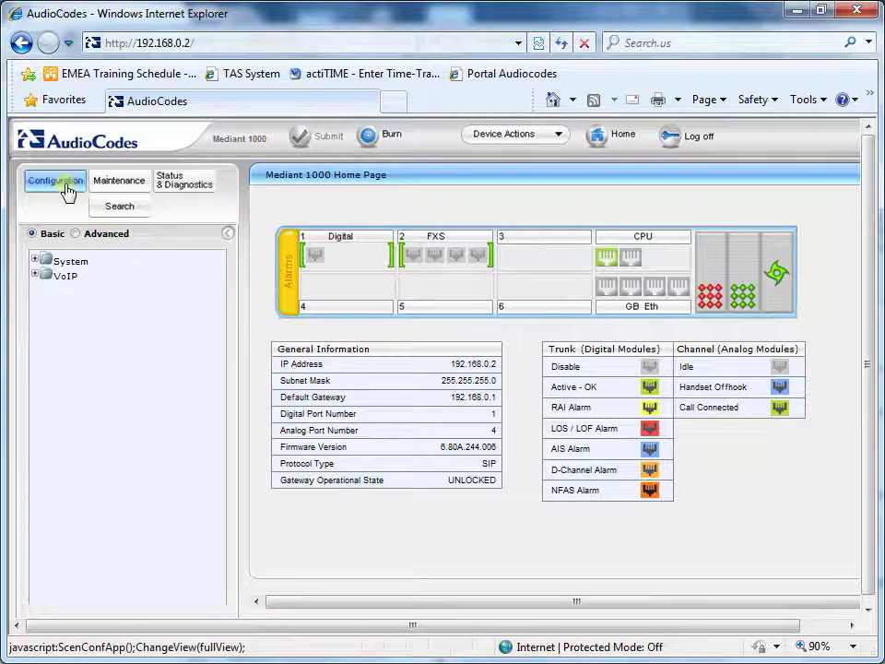
# Open the IP Interfaces Table under Configuration > VoIP > Network.
pyautogui.click(66, 191)
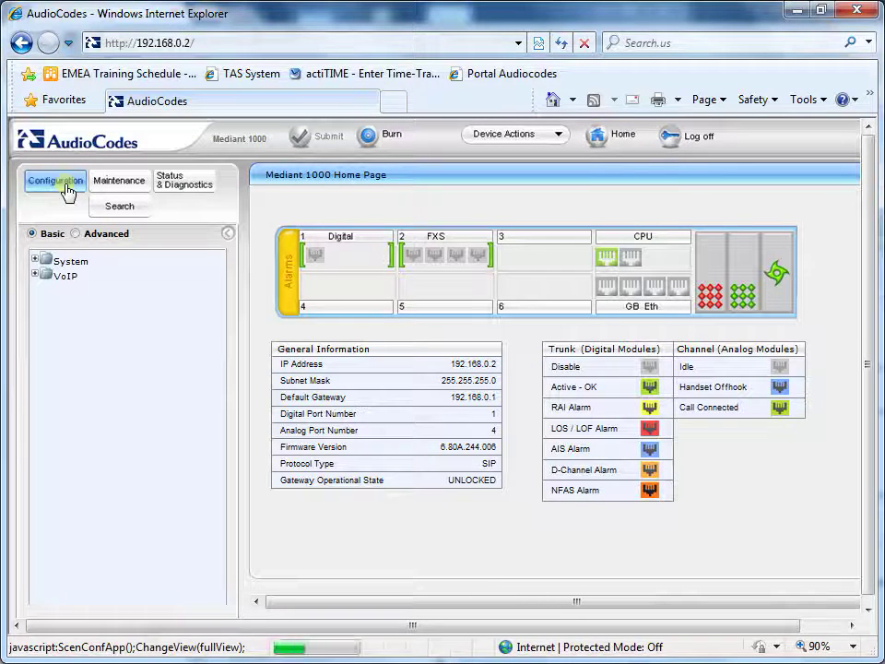
pyautogui.click(63, 280)
pyautogui.click(76, 293)
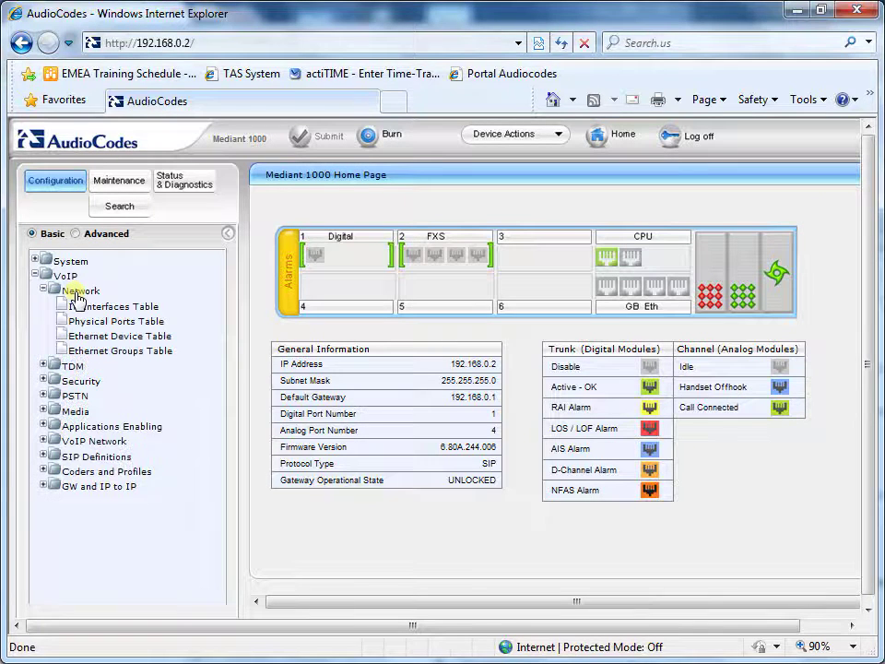
pyautogui.click(96, 311)
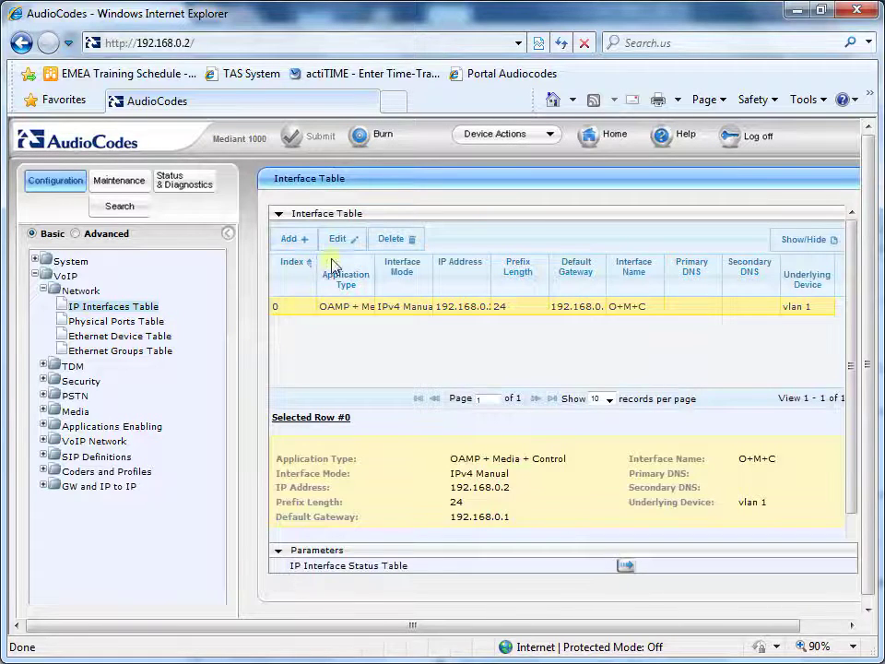
# Edit interface 0 to IP 10.15.10.5, prefix length 16, gateway 10.15.0.1, and submit.
pyautogui.click(338, 238)
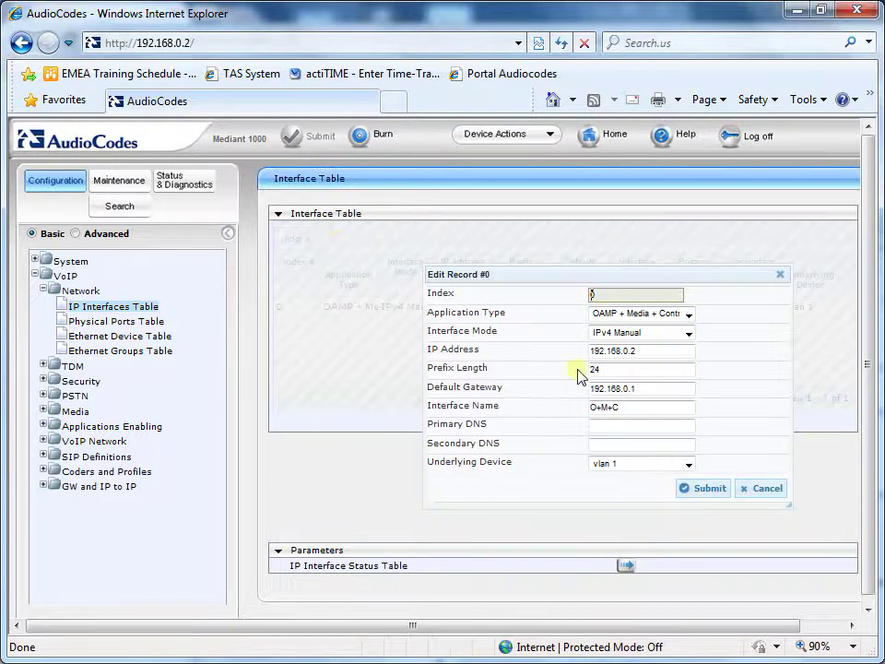
pyautogui.moveTo(651, 350); pyautogui.dragTo(590, 351)
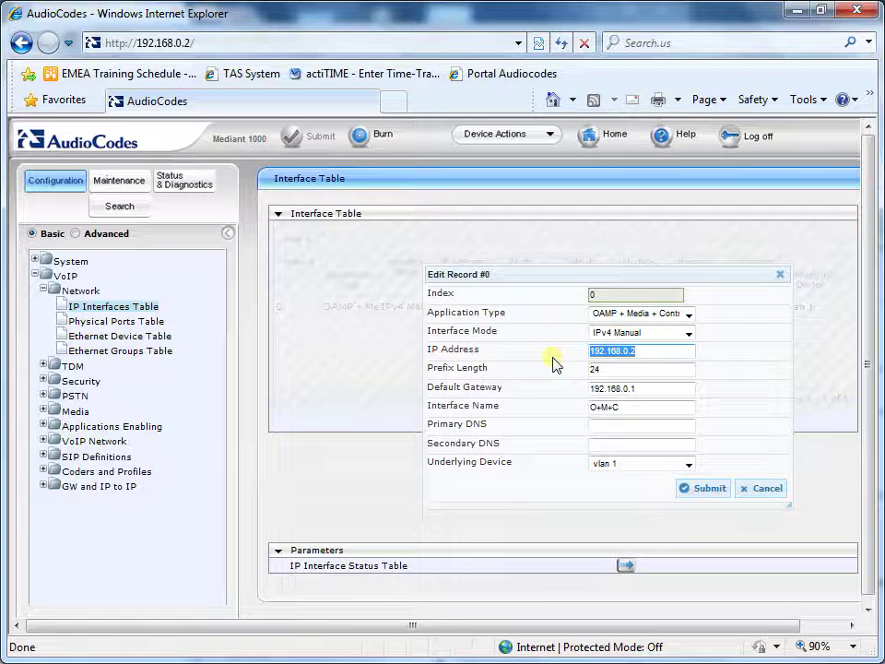
pyautogui.write('10')
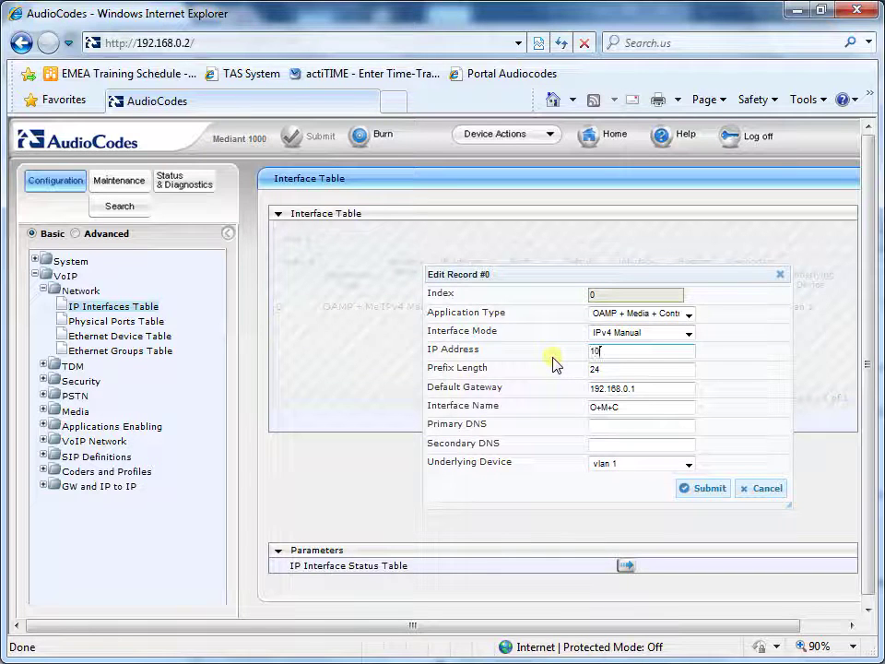
pyautogui.write('.1')
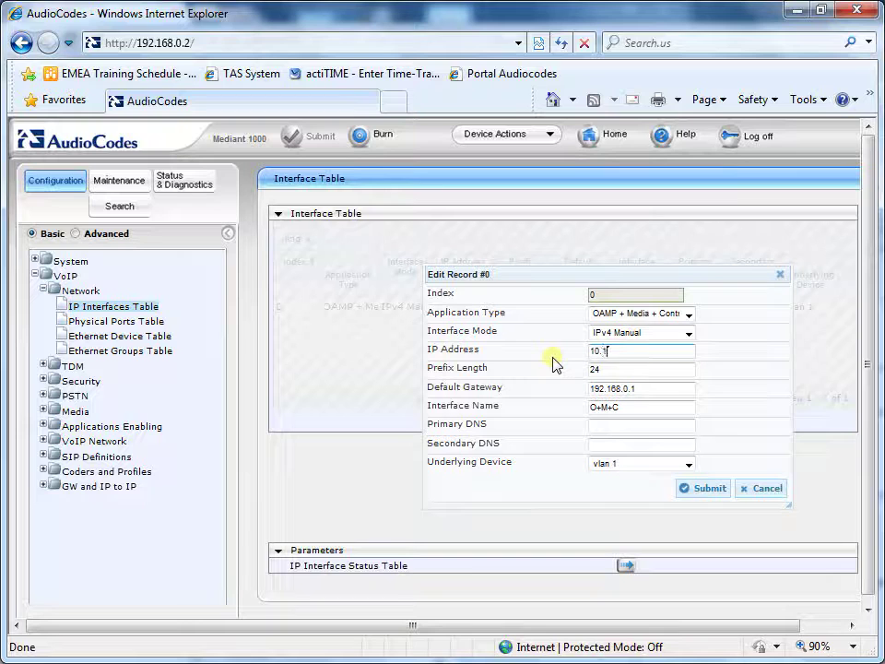
pyautogui.write('5.0')
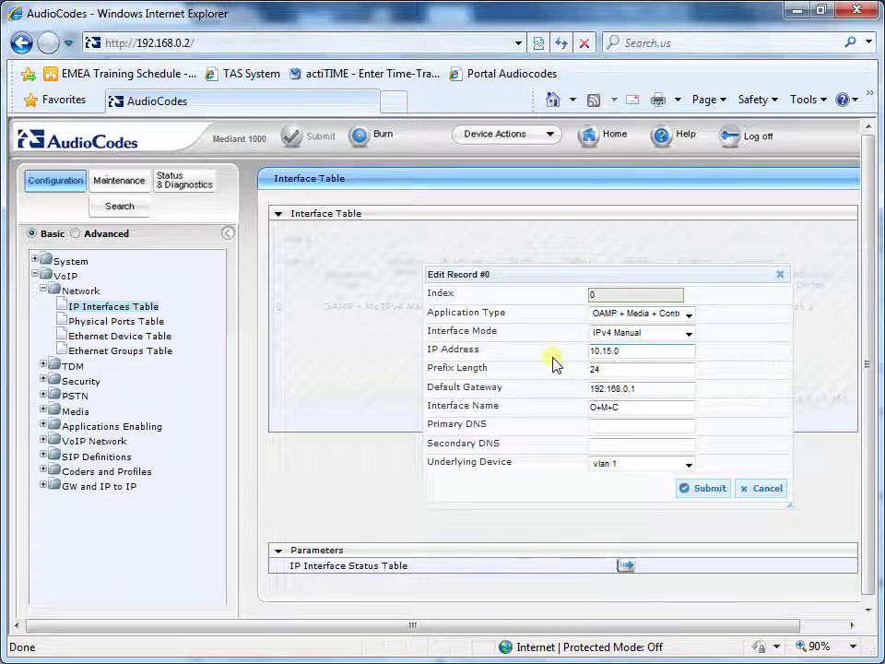
pyautogui.write('10.5')
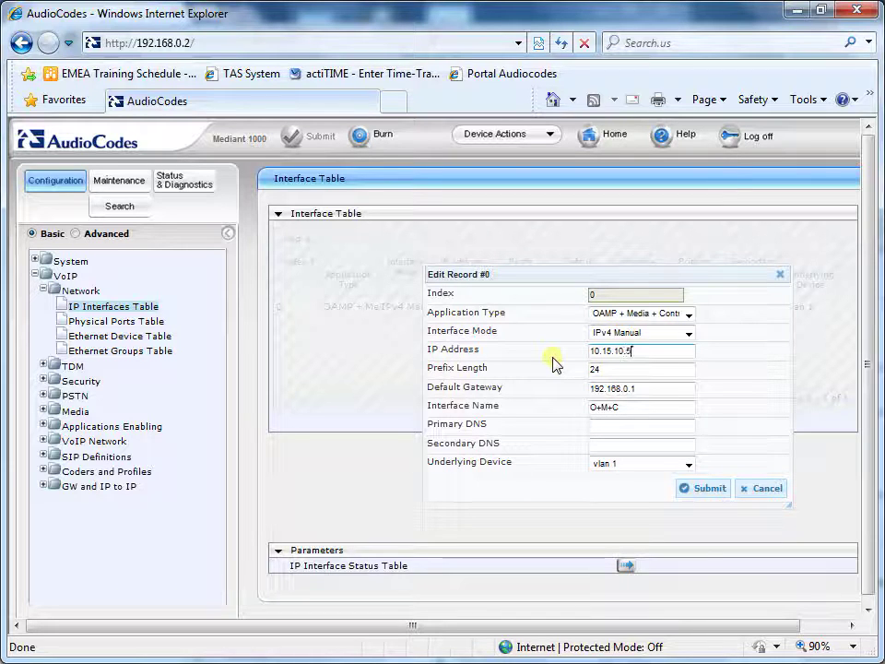
pyautogui.doubleClick(593, 369)
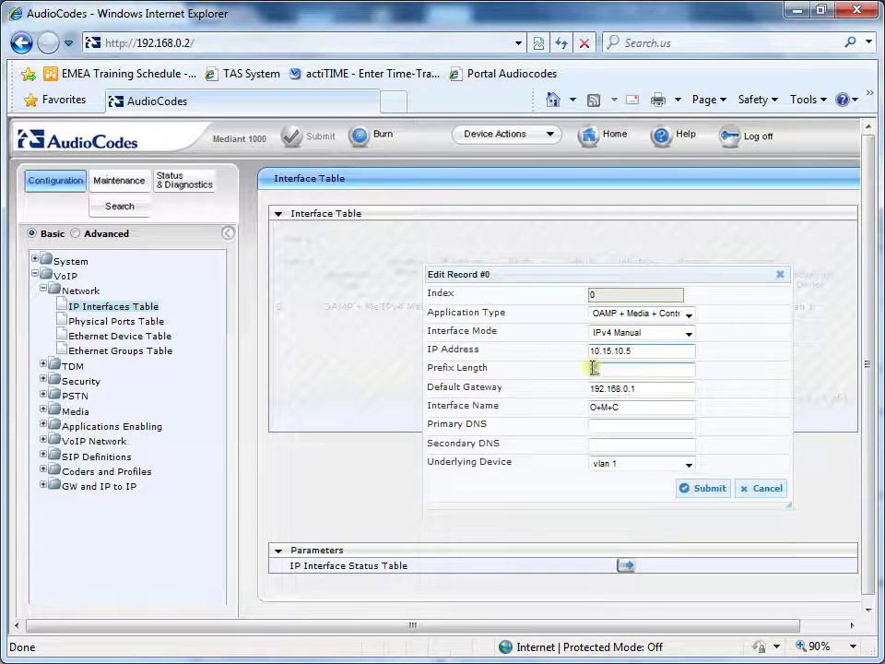
pyautogui.write('16')
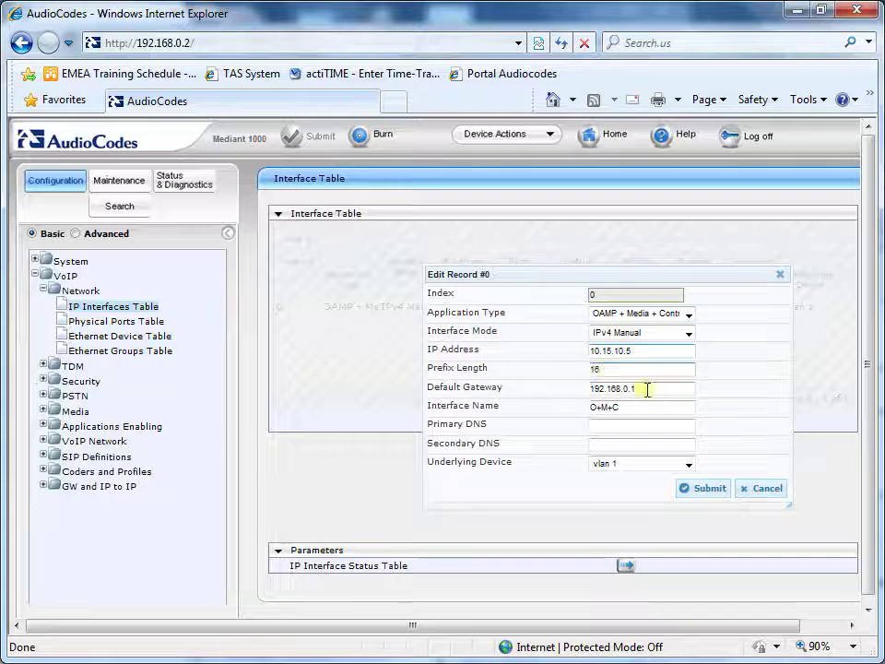
pyautogui.moveTo(632, 392); pyautogui.dragTo(570, 387)
pyautogui.write('10')
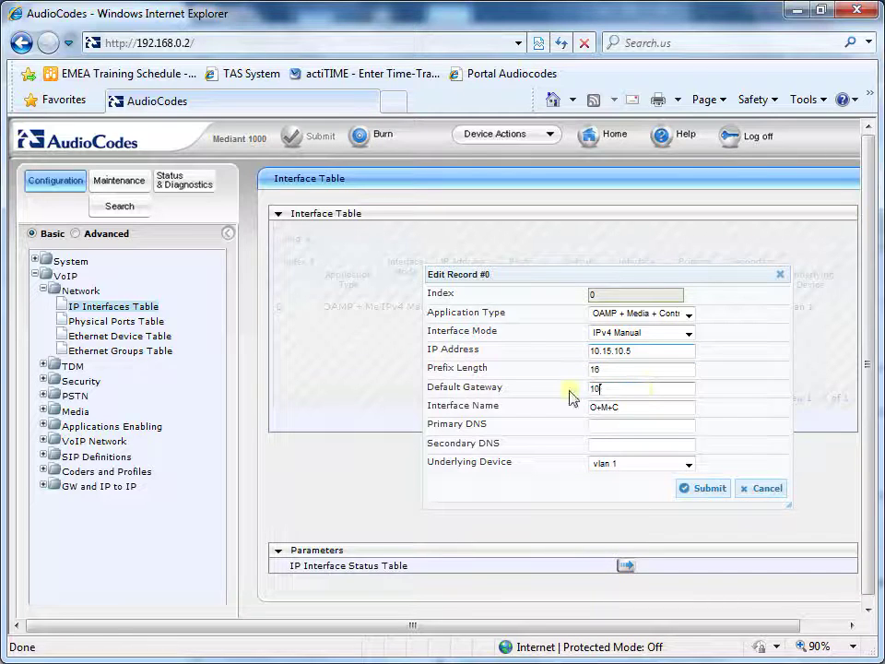
pyautogui.write('.16.')
pyautogui.write('.15.0.')
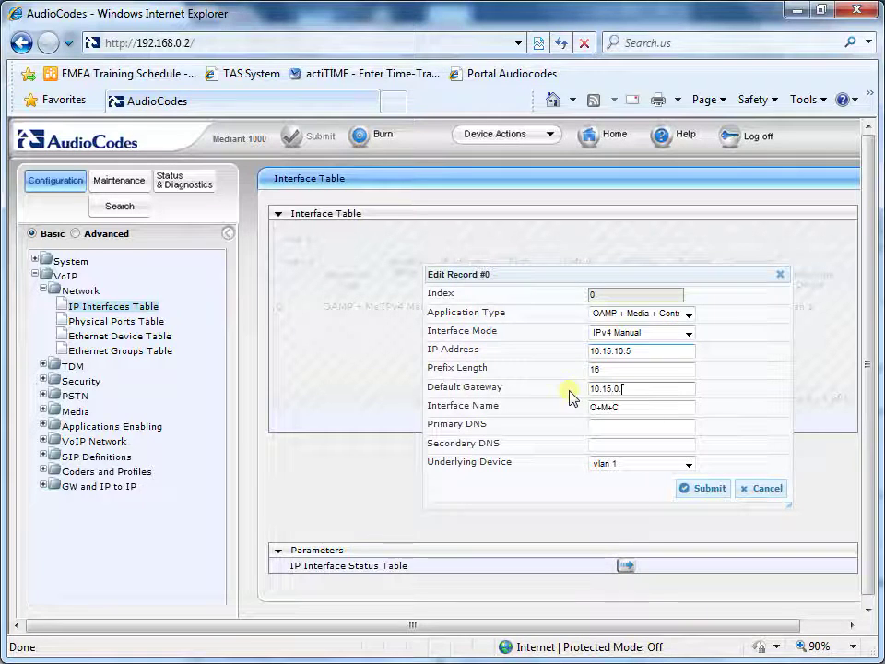
pyautogui.write('1')
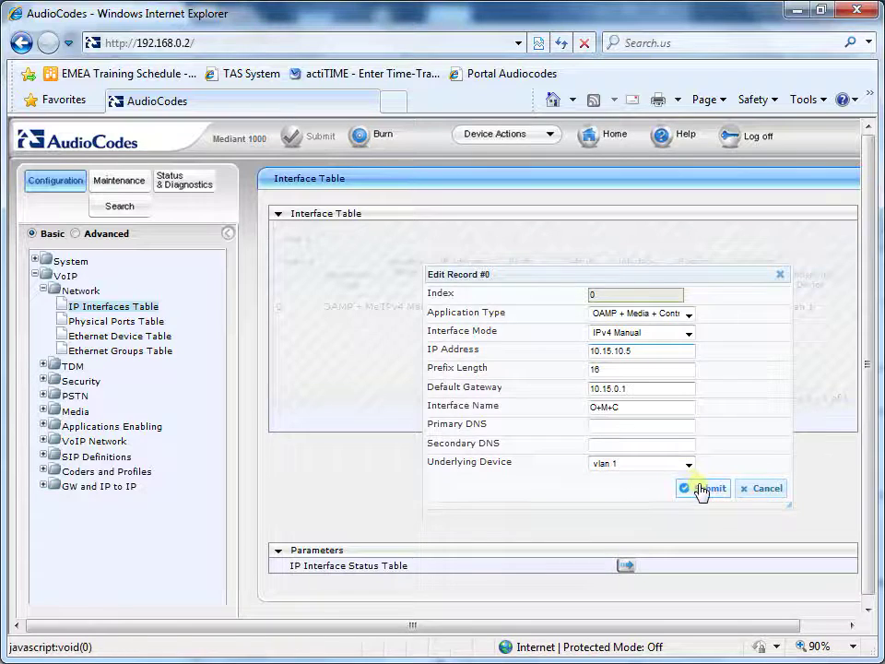
pyautogui.click(701, 489)
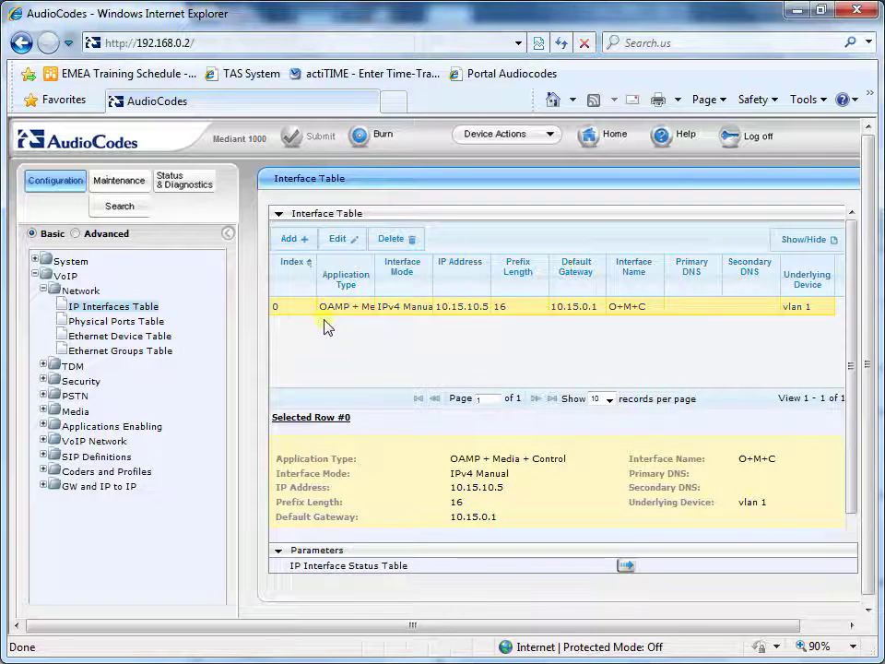
# Reset the device from Device Actions with Burn To FLASH Yes, confirming the restart.
pyautogui.click(513, 146)
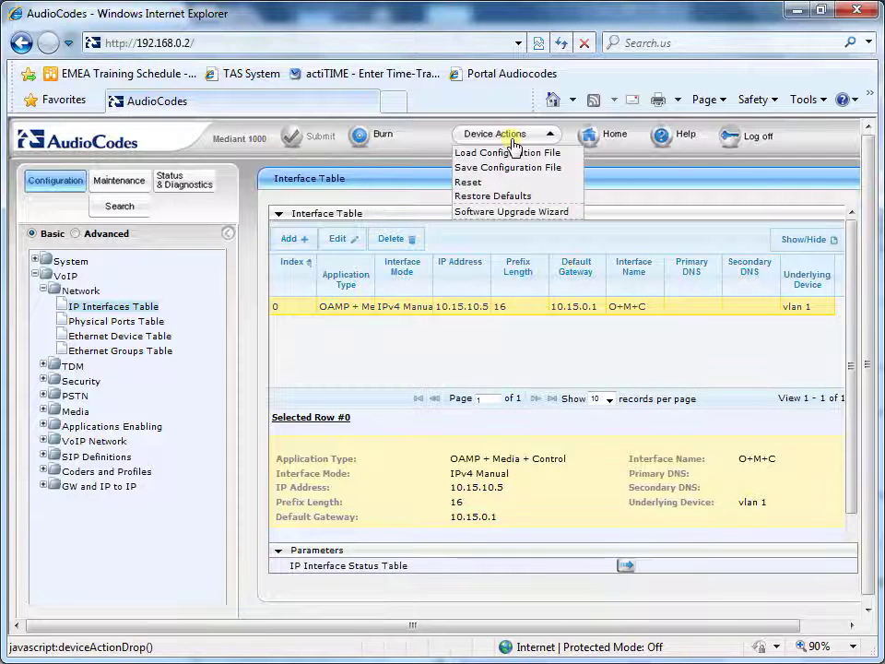
pyautogui.click(480, 187)
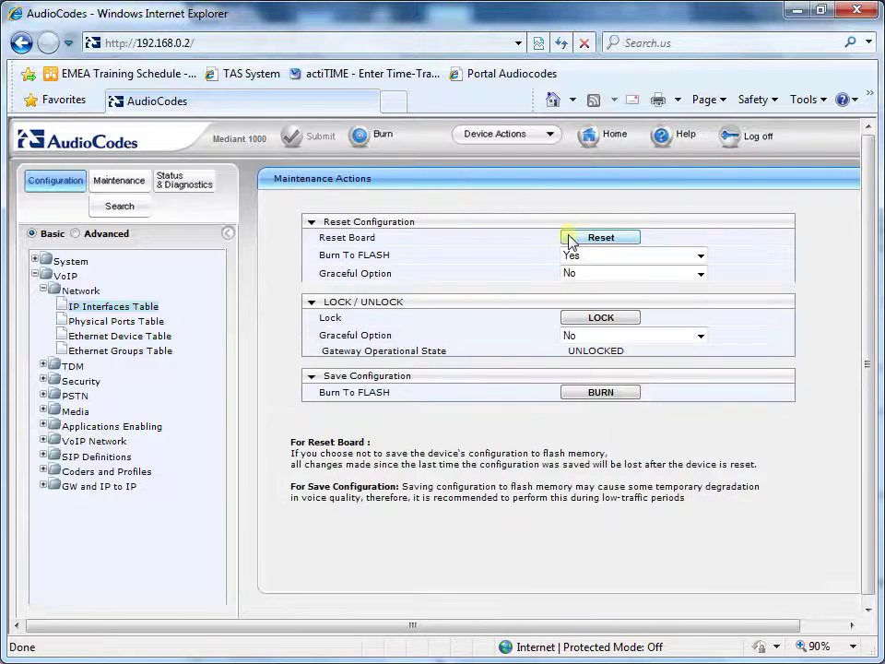
pyautogui.click(600, 238)
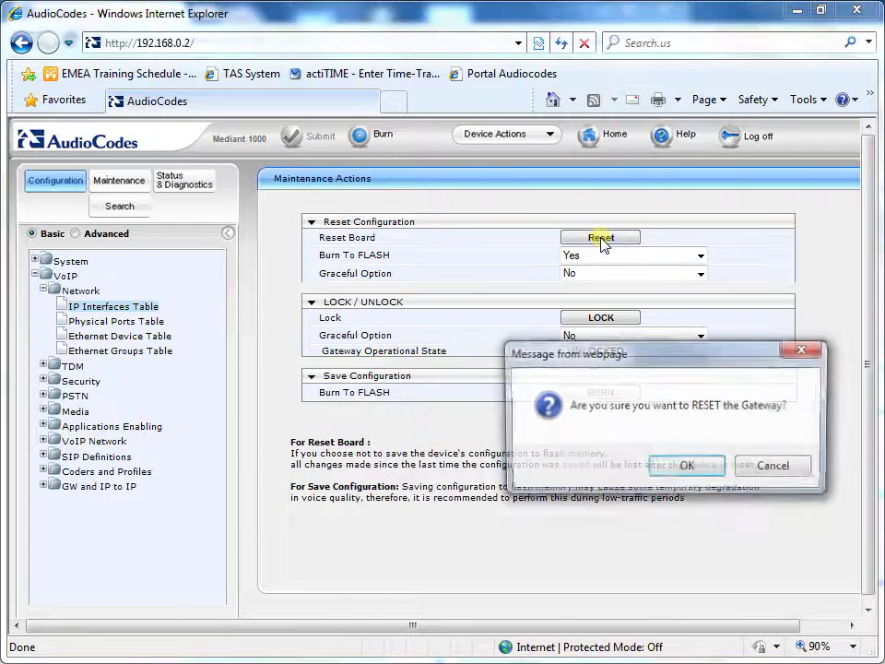
pyautogui.click(689, 469)
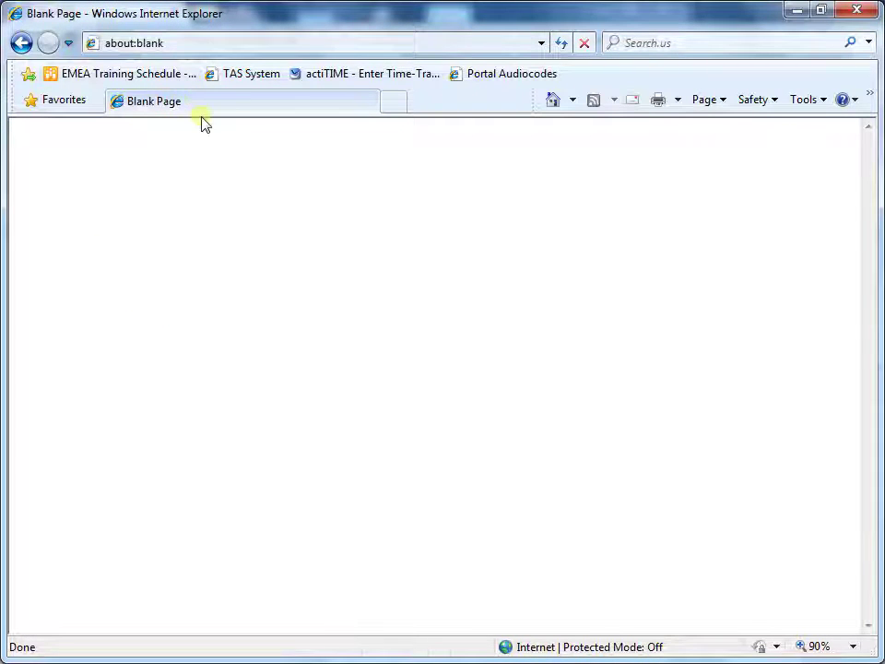
# Browse to the new address 10.15.10.5 to reach the login page.
pyautogui.click(172, 51)
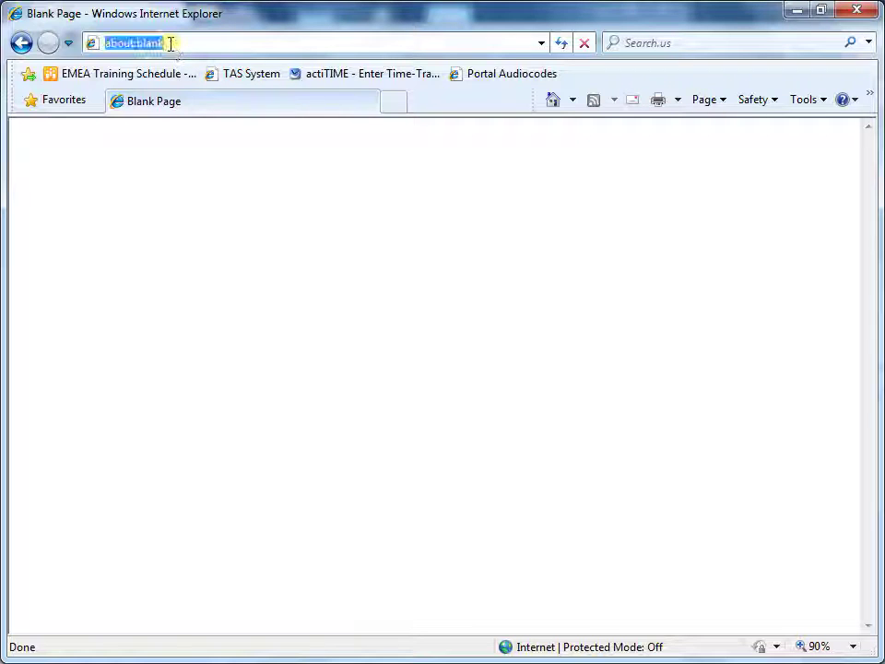
pyautogui.write('1')
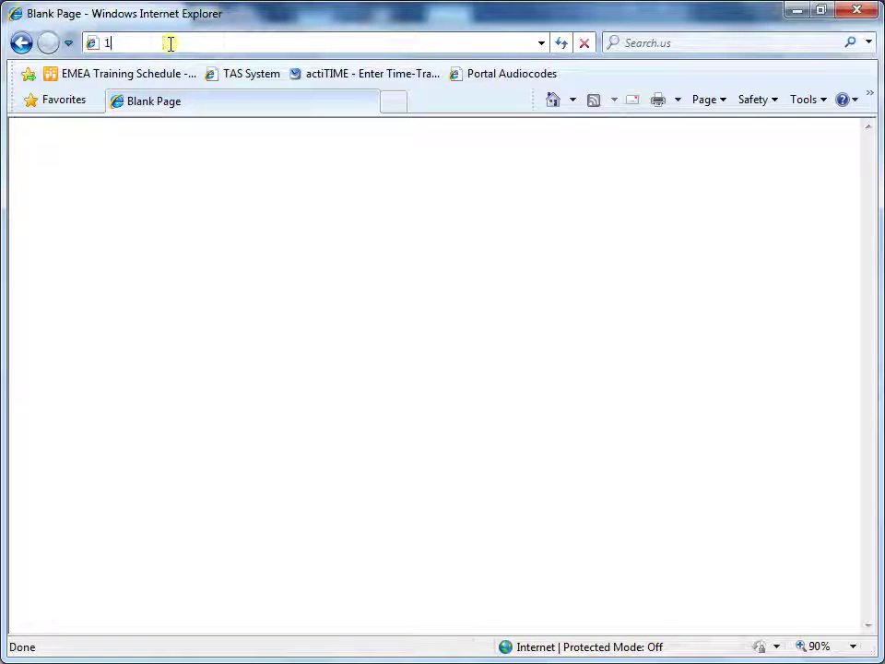
pyautogui.write('0.15.')
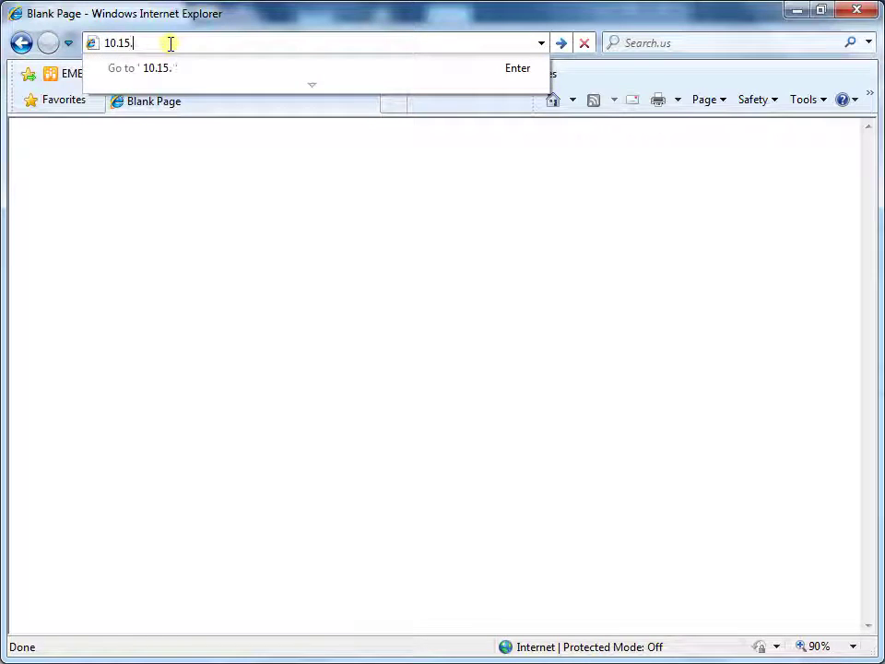
pyautogui.write('10.5')
pyautogui.press('Return')
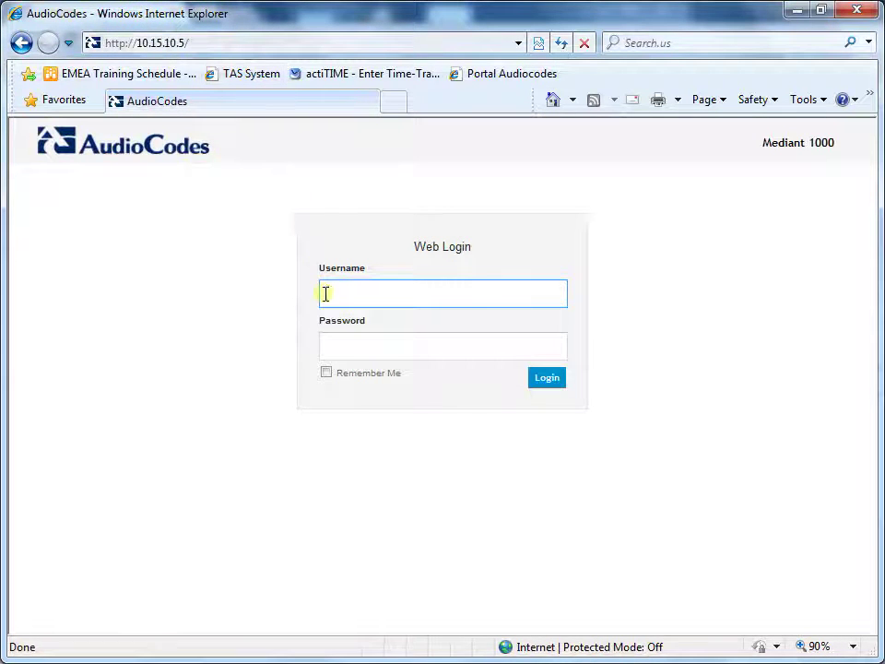
# Log back in to the device with the Admin credentials.
pyautogui.click(332, 294)
pyautogui.write('dm')
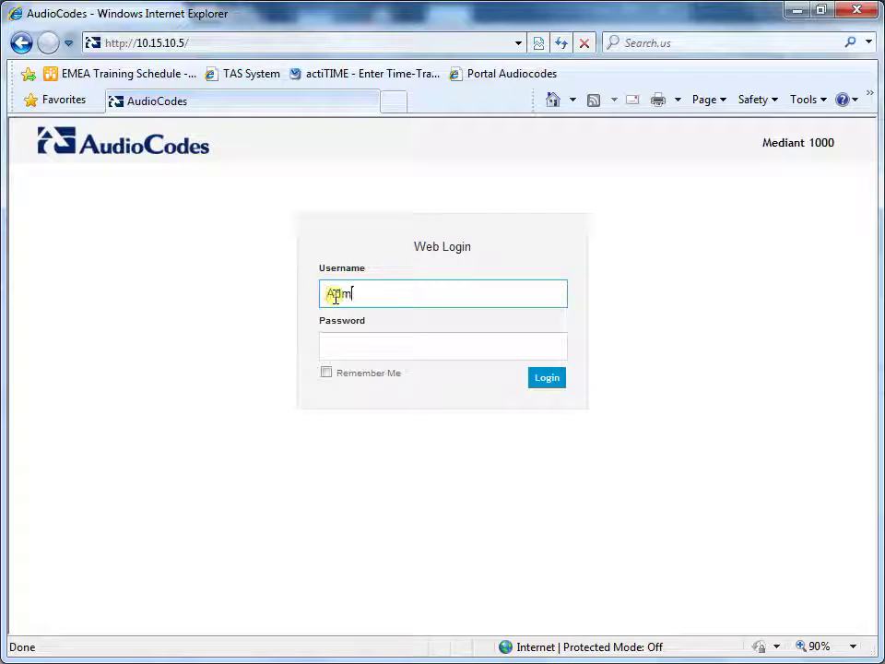
pyautogui.write('in')
pyautogui.press('Tab')
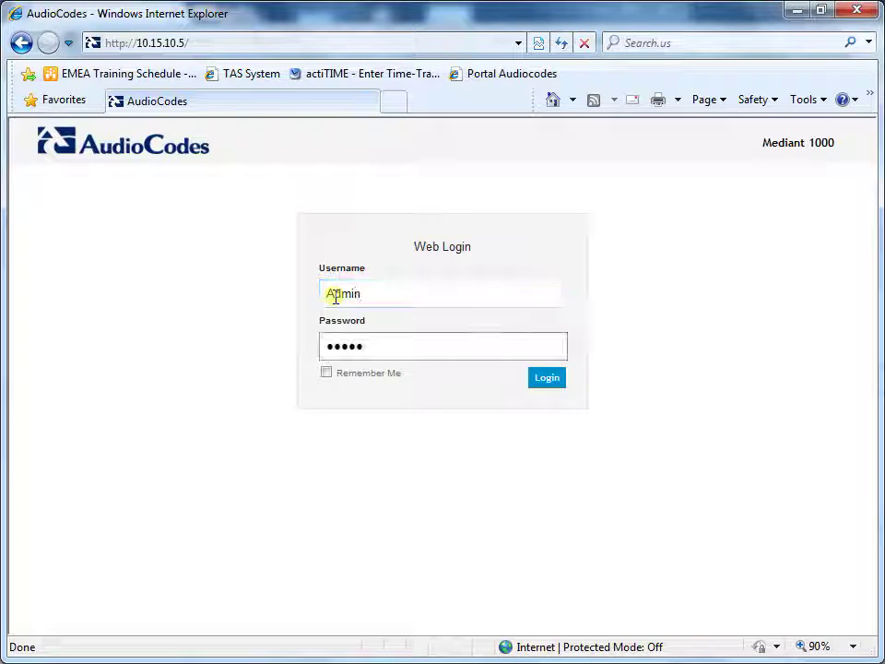
pyautogui.click(539, 380)
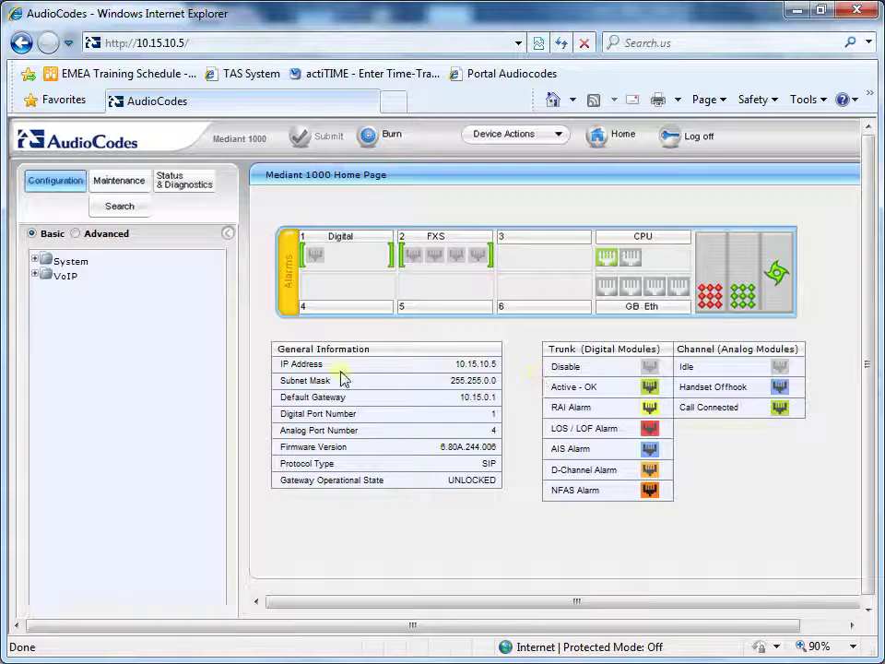
# Open the IP Interfaces Table under VoIP > Network to verify the new address.
pyautogui.click(59, 280)
pyautogui.click(72, 291)
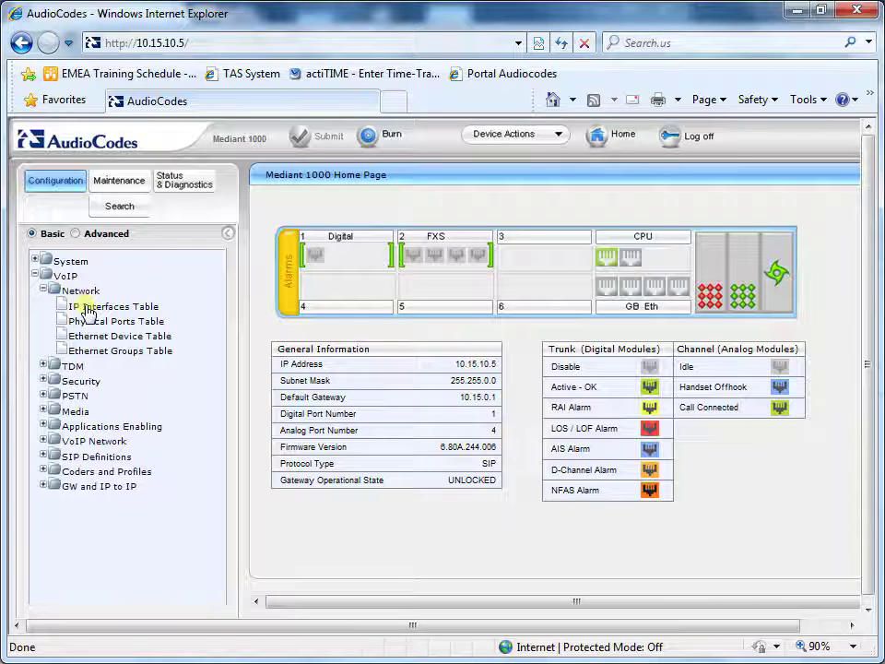
pyautogui.click(88, 310)
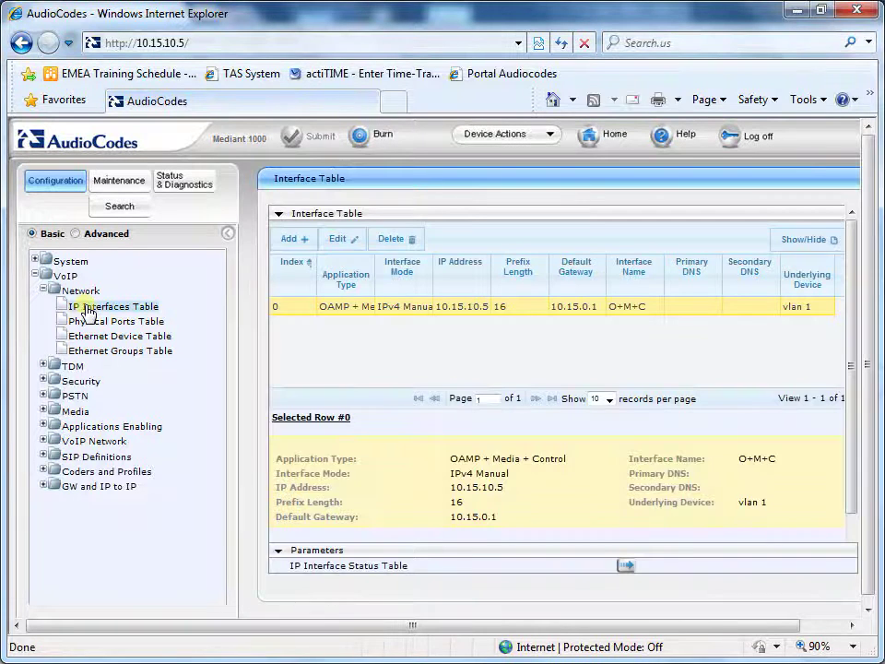
pyautogui.click(346, 242)
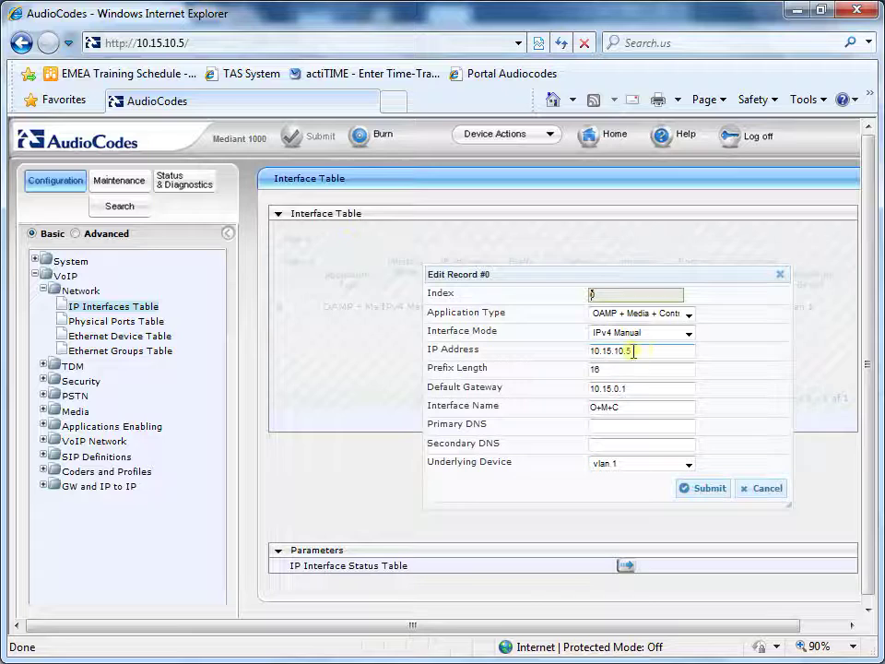
pyautogui.click(624, 354)
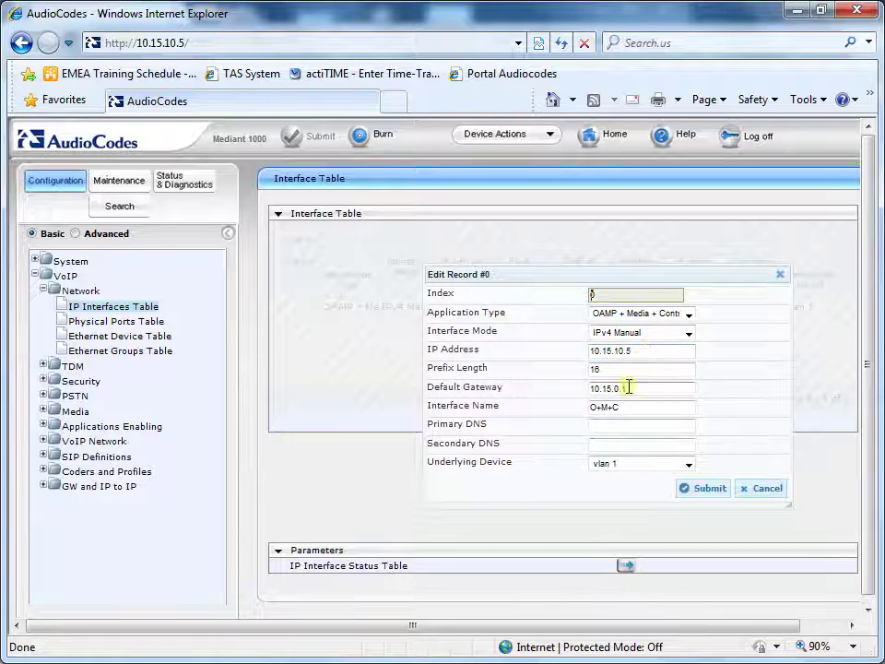
pyautogui.click(756, 491)
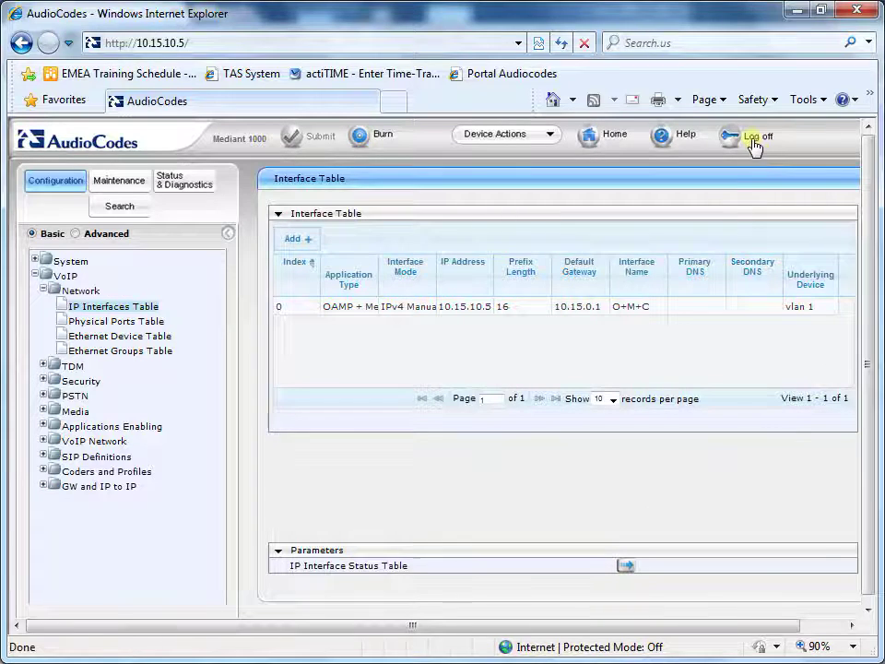
# Log off the web session and confirm the prompt.
pyautogui.click(754, 143)
pyautogui.click(636, 467)
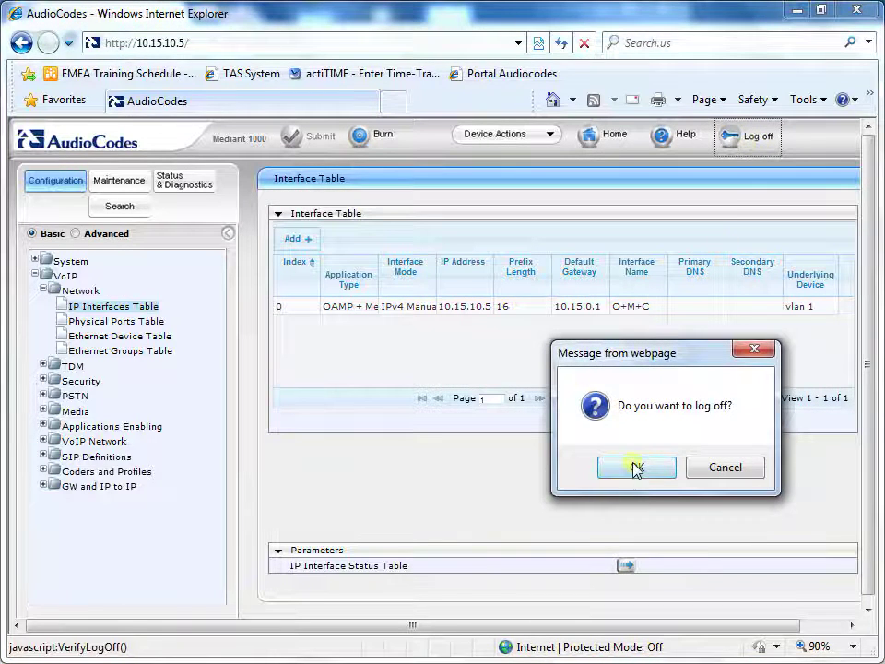